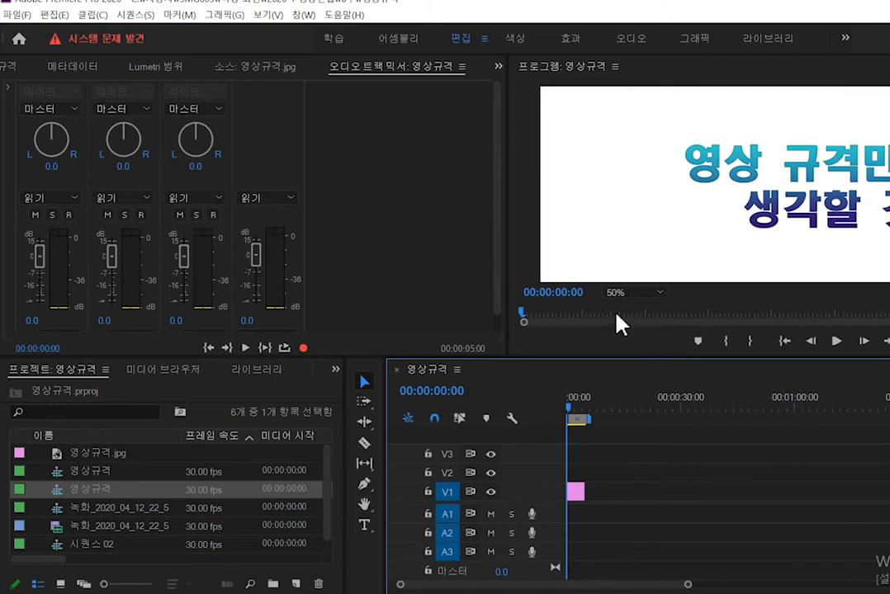
Step: Set the program monitor's zoom to 맞추기 (Fit) and select the still image in the preview
click(652, 294)
click(642, 306)
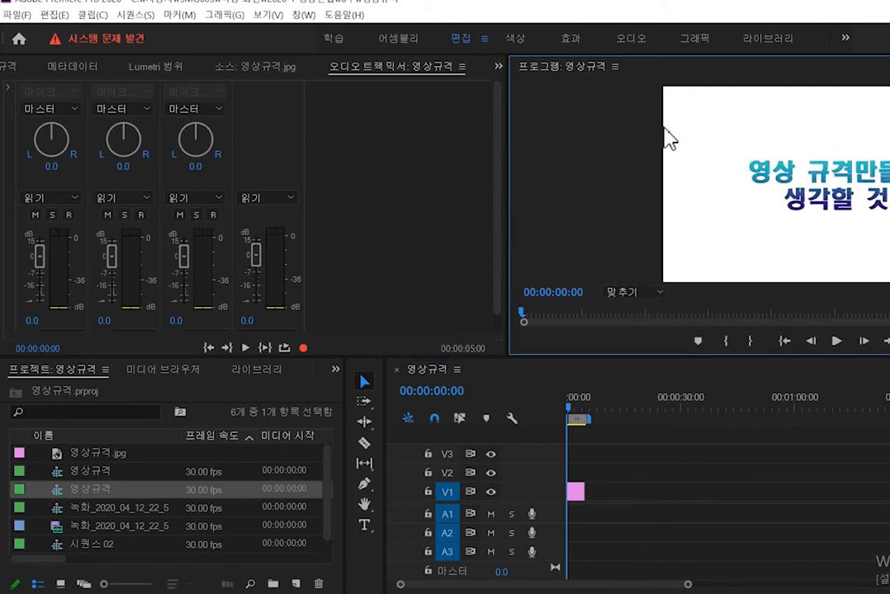
click(737, 270)
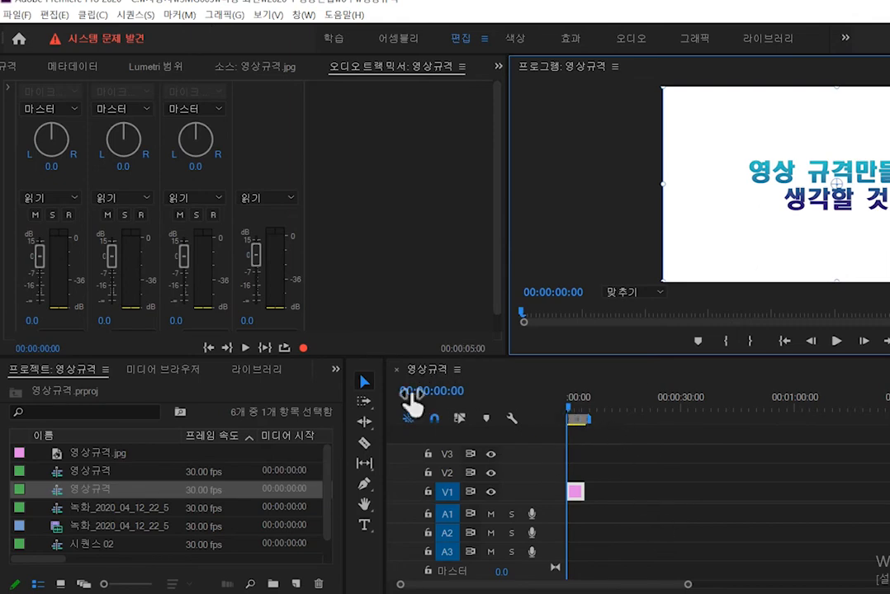
Step: Review the sequence settings of the 영상규격 sequence, including its timebase and frame size
click(126, 17)
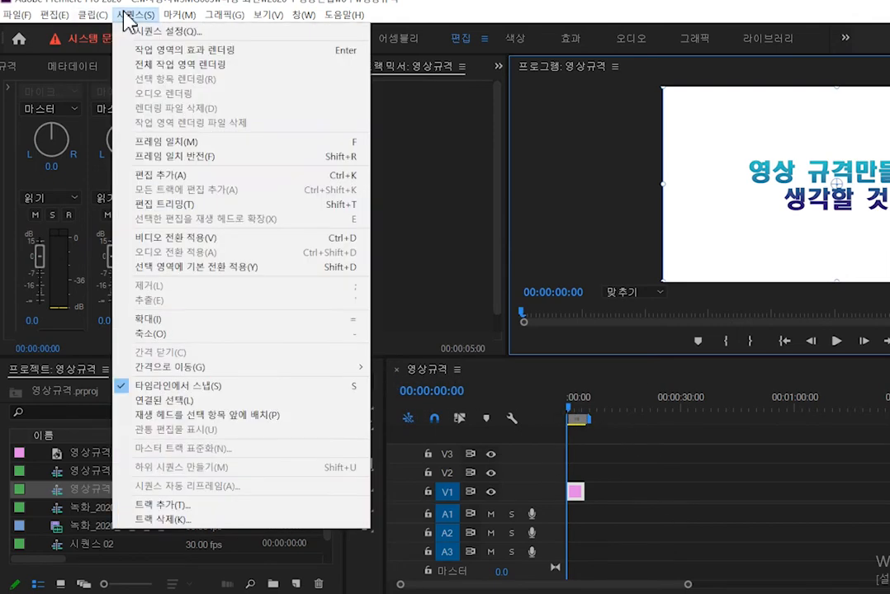
click(126, 36)
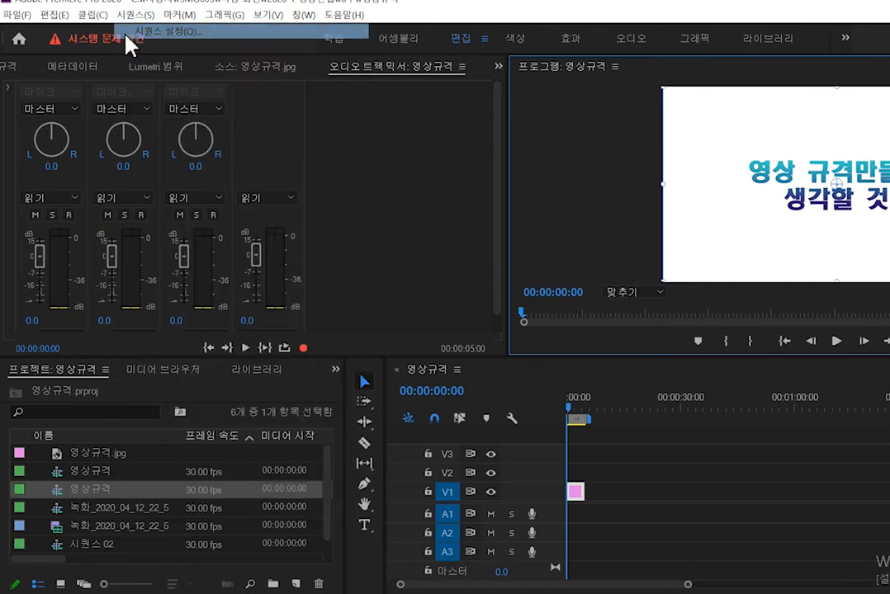
drag(536, 33, 889, 65)
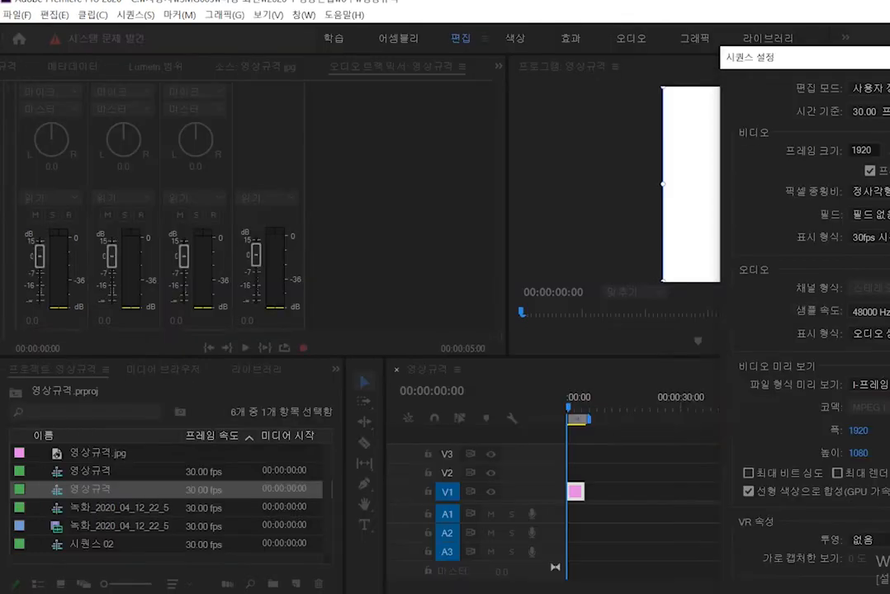
drag(690, 63, 615, 61)
drag(883, 64, 849, 63)
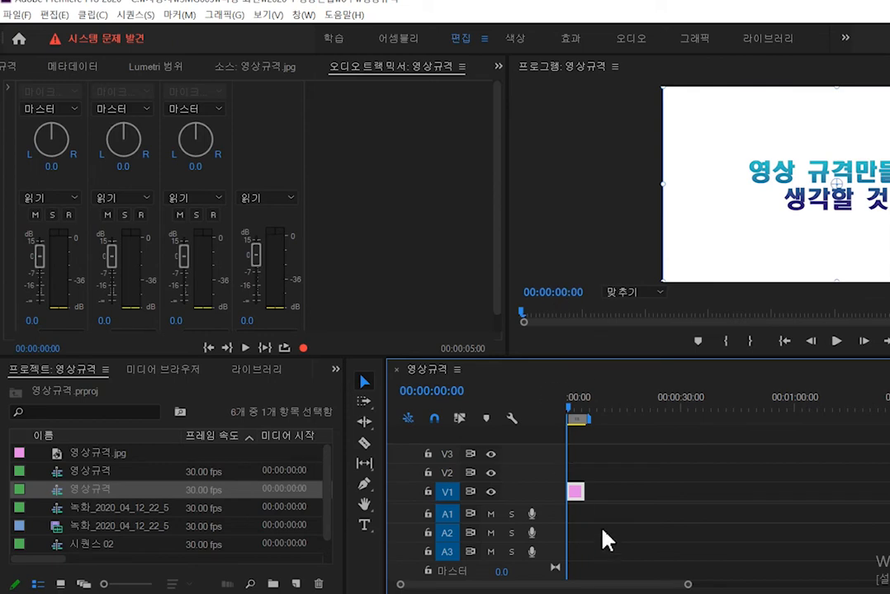
Step: Delete the still image clip from track V1 and start creating a new sequence
key(Delete)
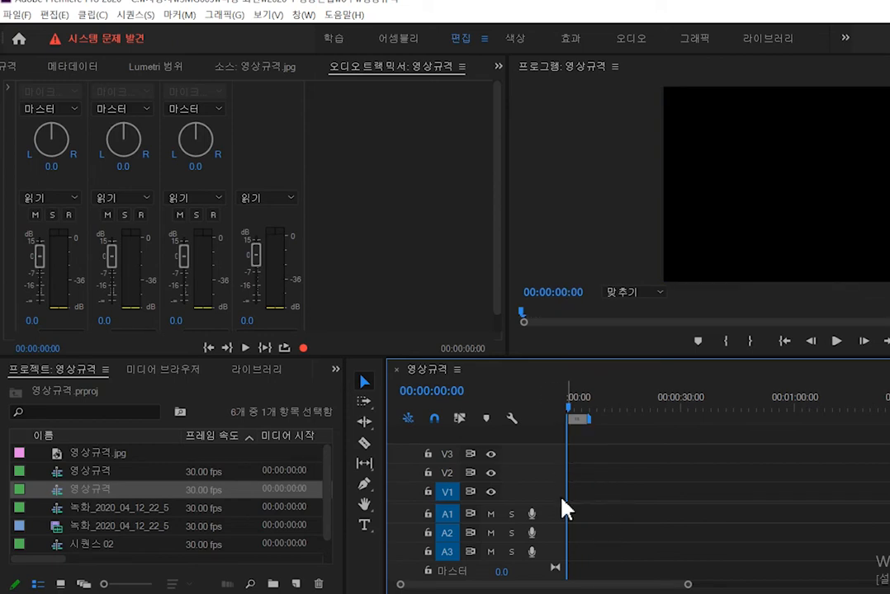
click(18, 15)
mouse_move(24, 33)
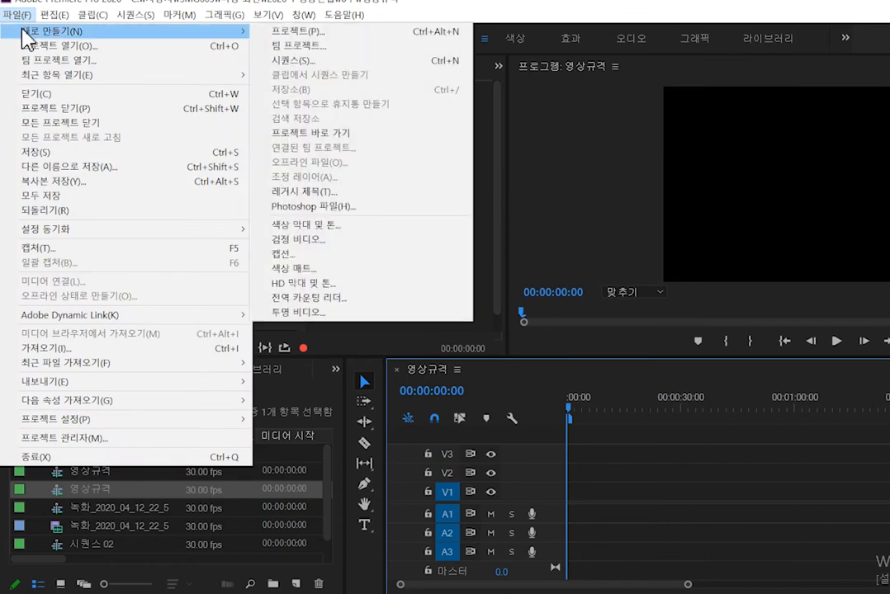
click(287, 61)
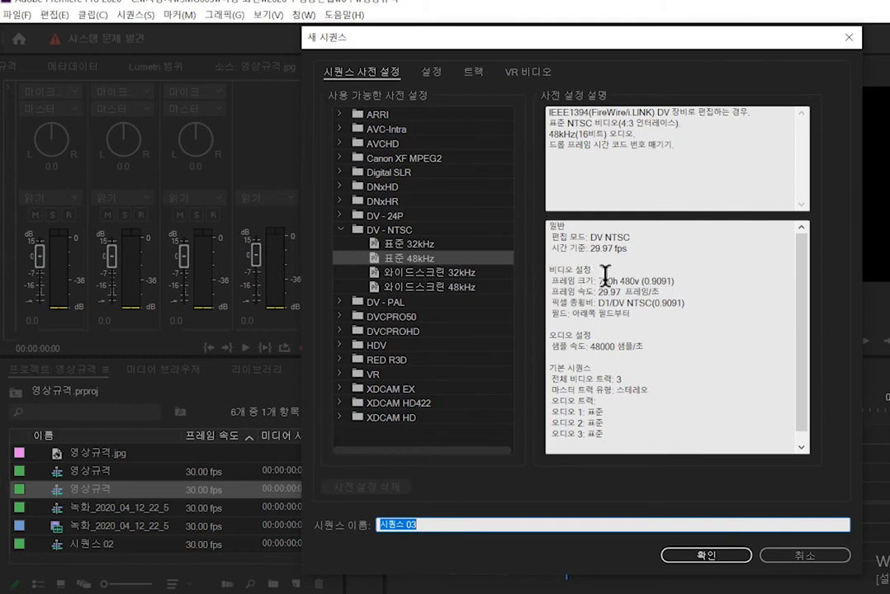
Step: Compare the DV - NTSC widescreen presets with the 표준 48kHz preset and view the latter's detailed settings
click(421, 275)
click(419, 288)
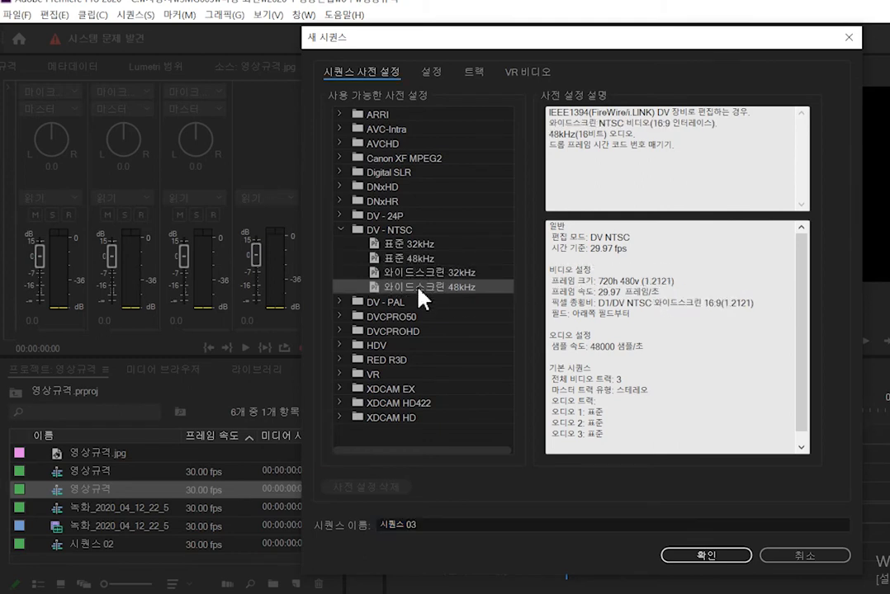
click(403, 259)
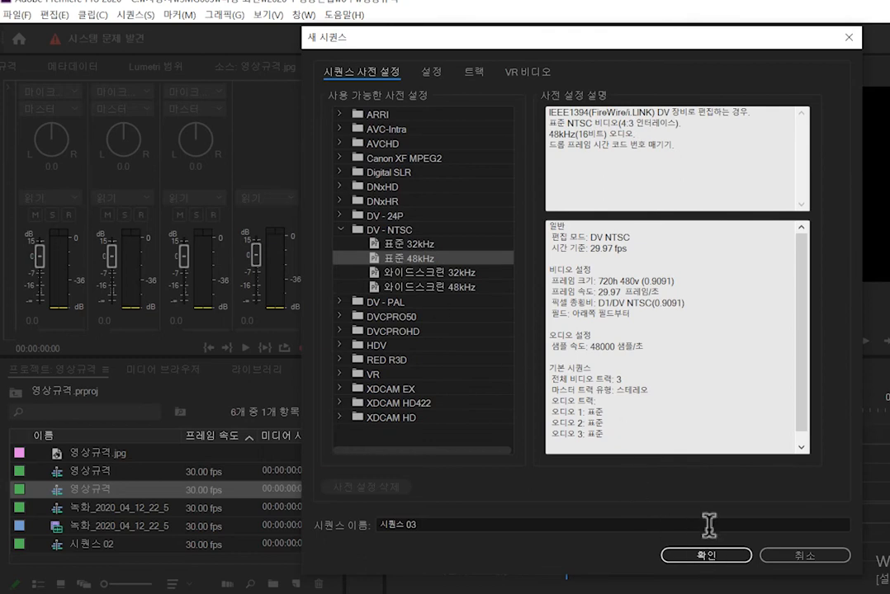
click(431, 72)
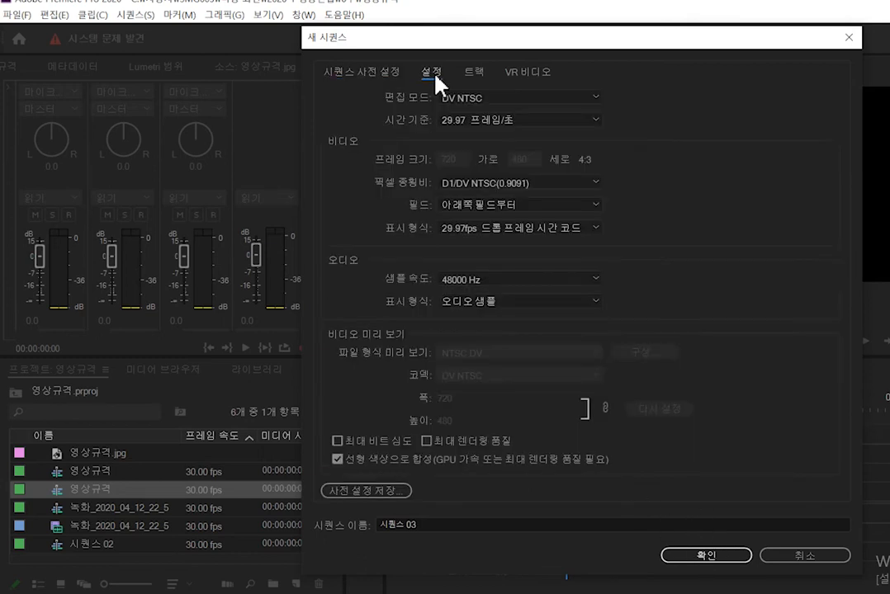
click(365, 73)
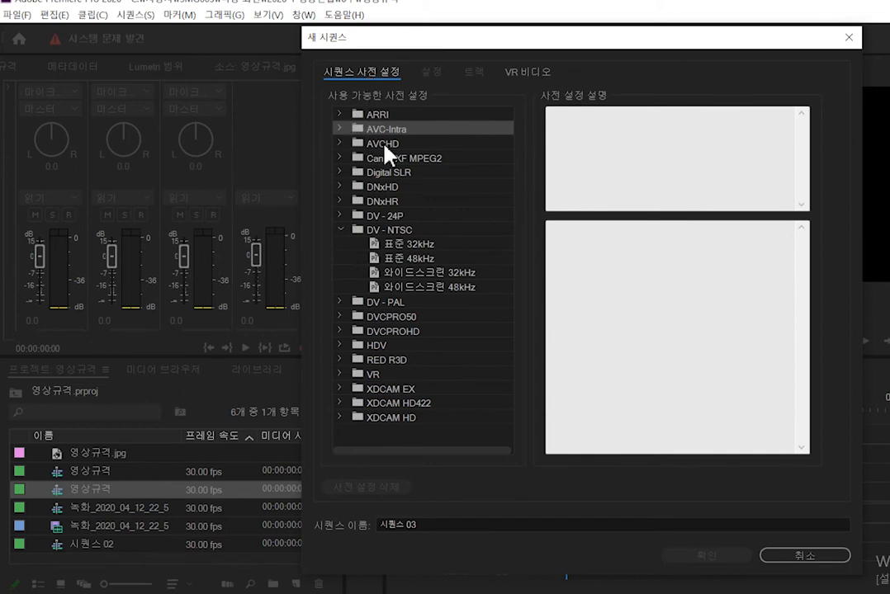
Step: Examine the description of the AVC-I 100 1080i50 preset in the AVC-Intra 1080i group
click(338, 129)
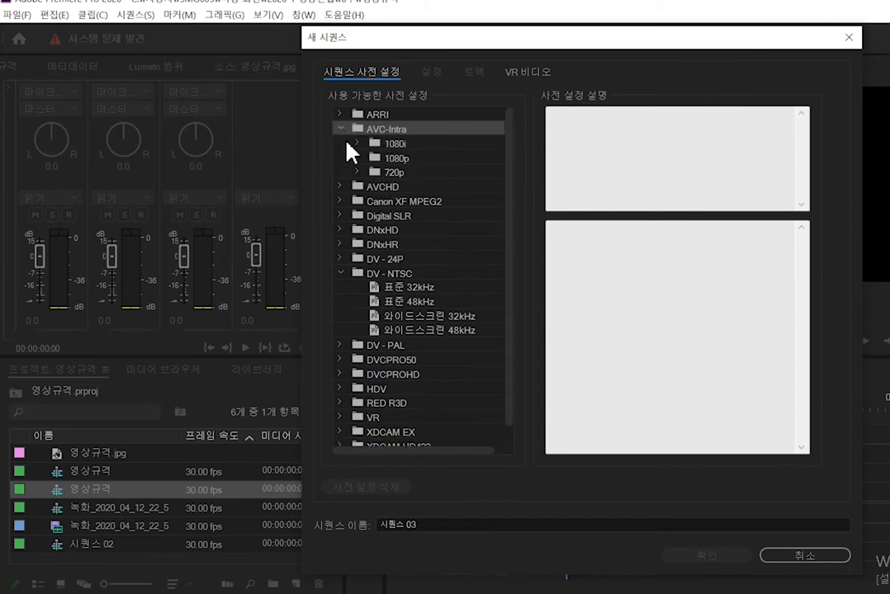
click(357, 142)
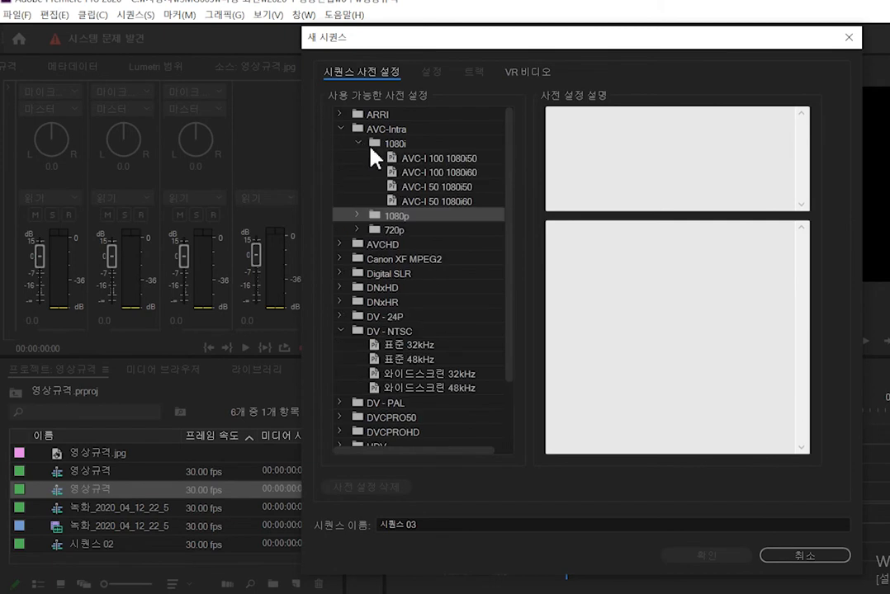
click(402, 161)
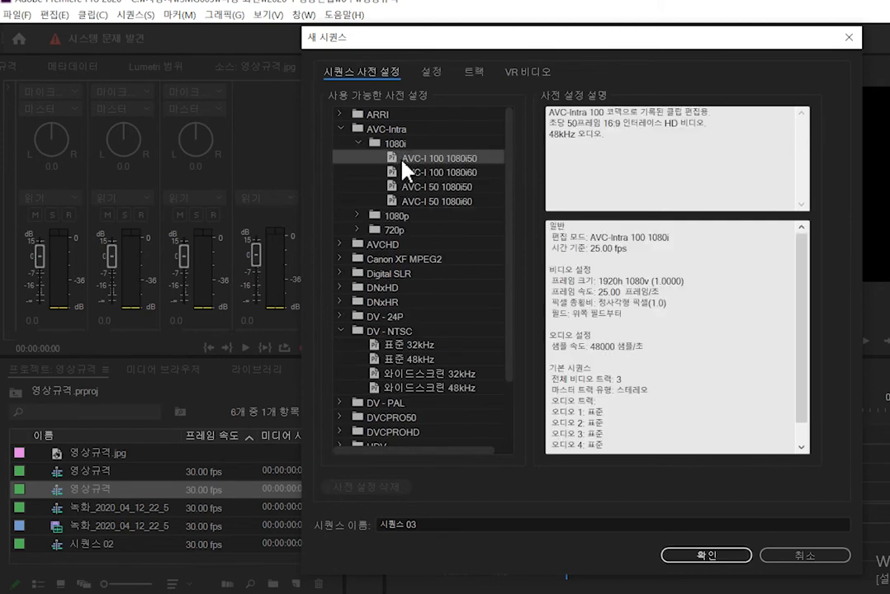
click(340, 129)
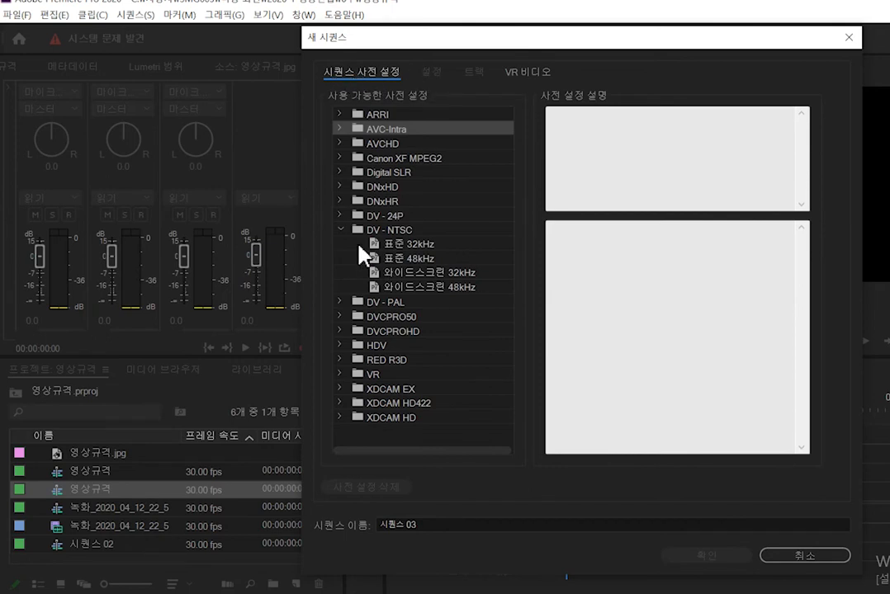
Step: Choose the DV - NTSC 표준 48kHz preset for the new sequence and display its detailed settings
click(400, 262)
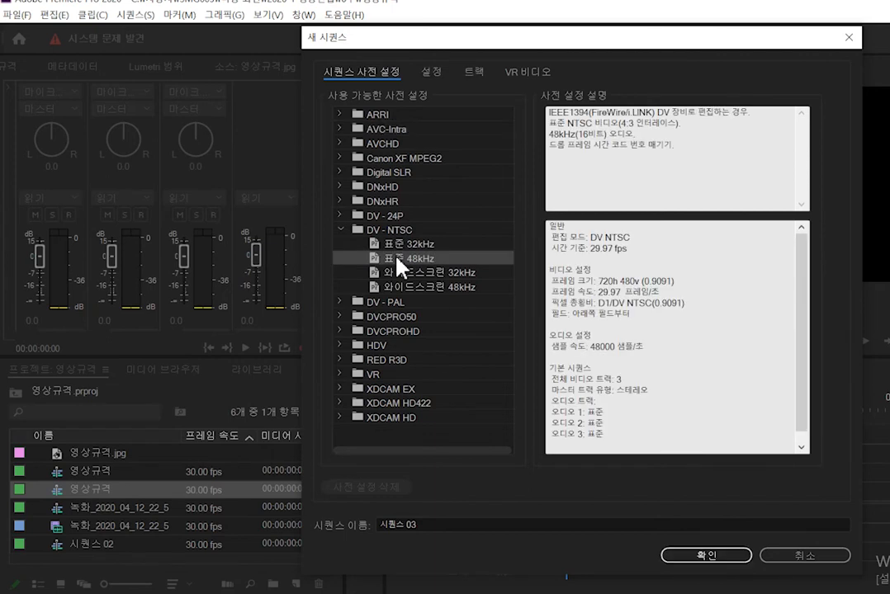
click(440, 80)
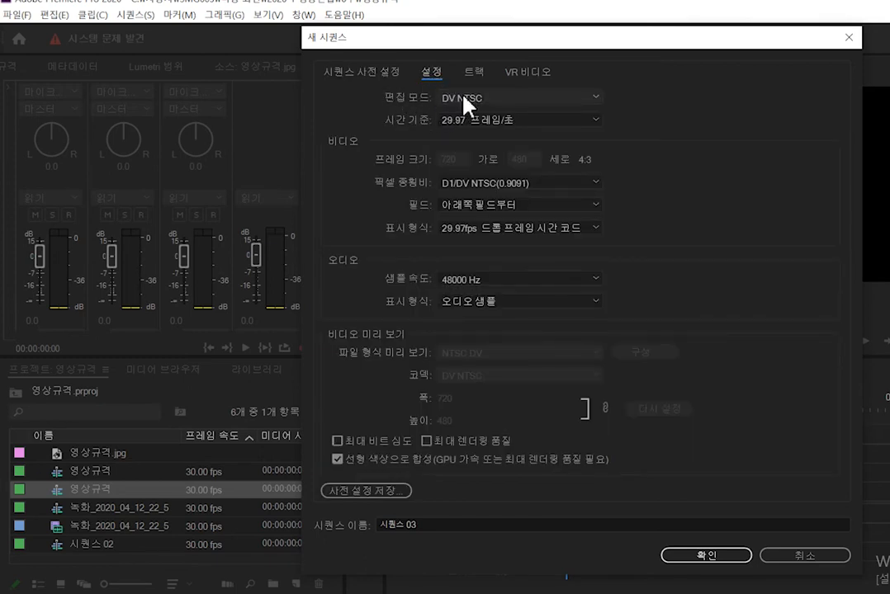
click(374, 74)
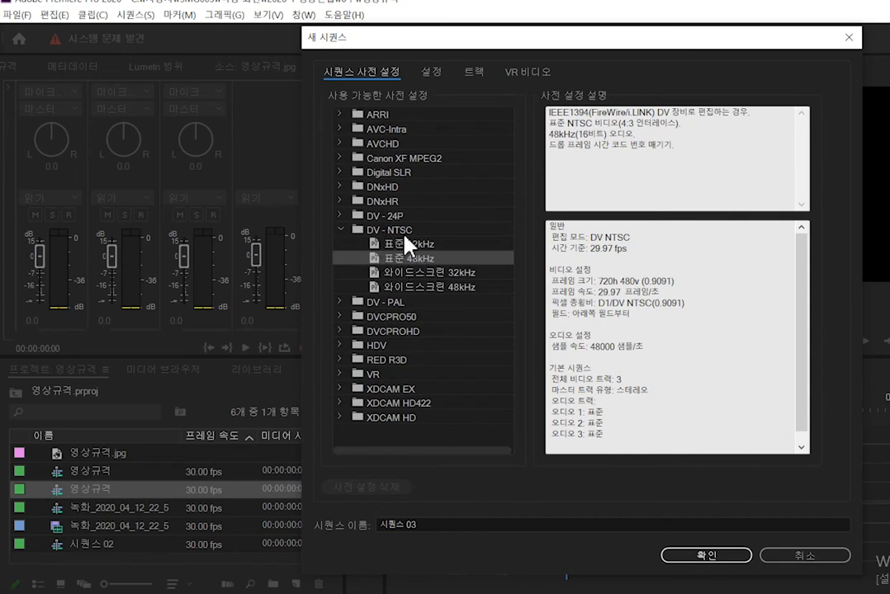
click(441, 73)
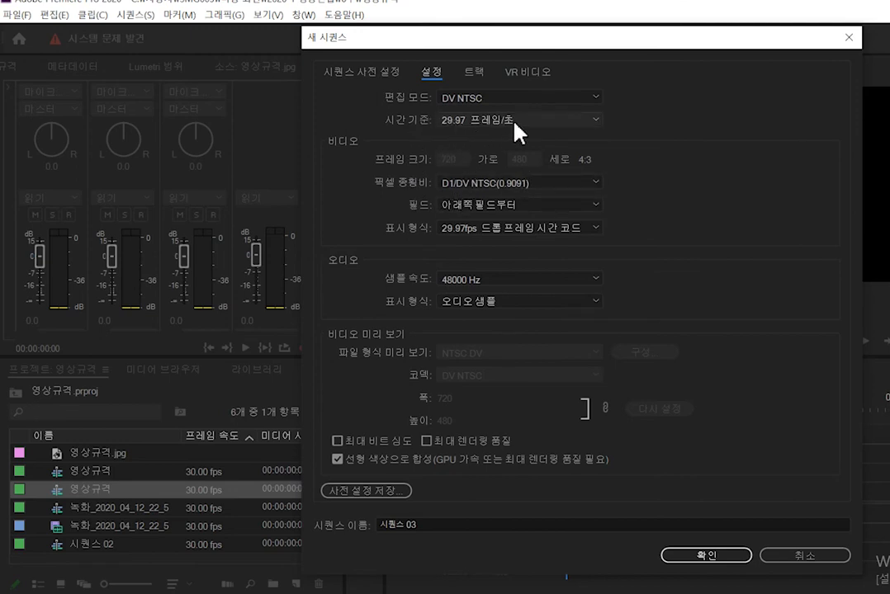
Step: Set the new sequence's editing mode to 사용자 정의 (Custom) and its timebase to 30.00 frames per second
click(596, 99)
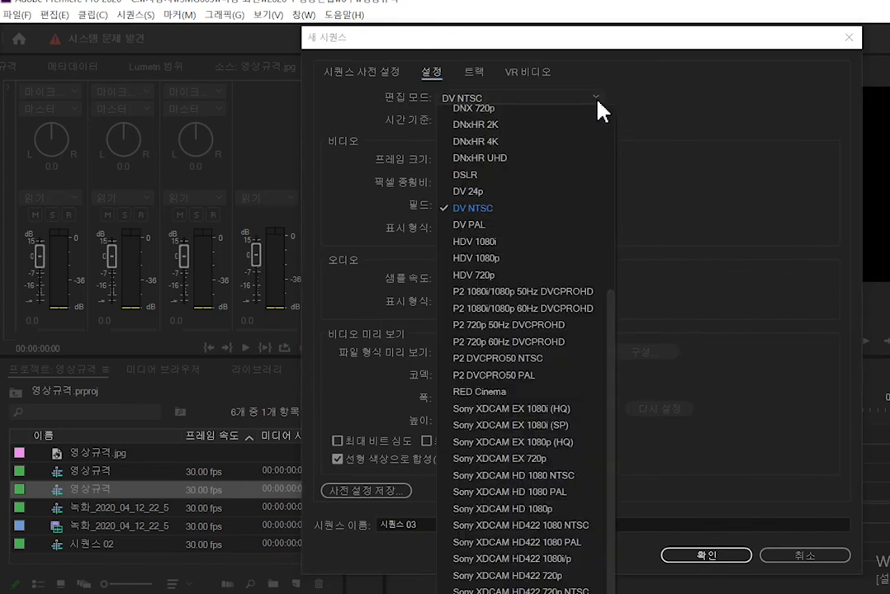
scroll(601, 111, up, 5)
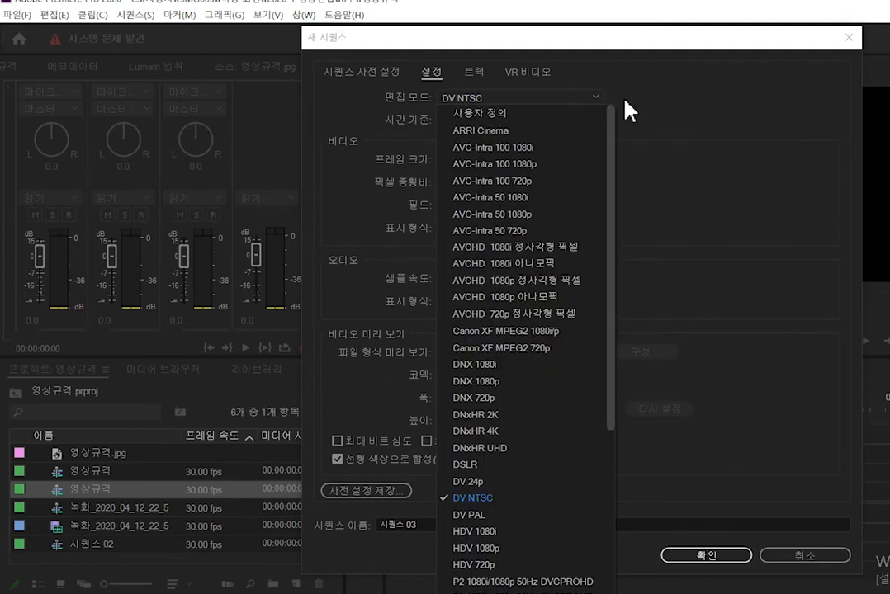
click(548, 118)
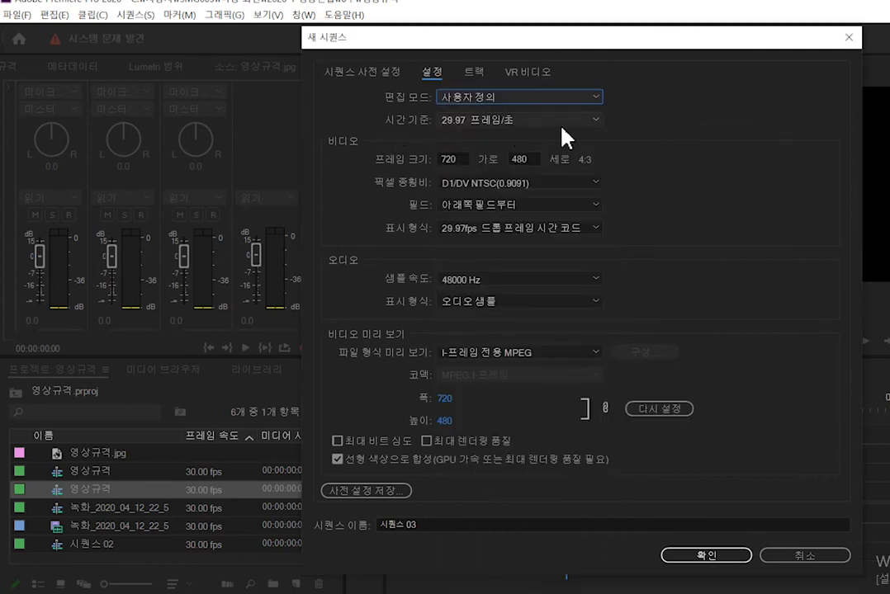
click(596, 122)
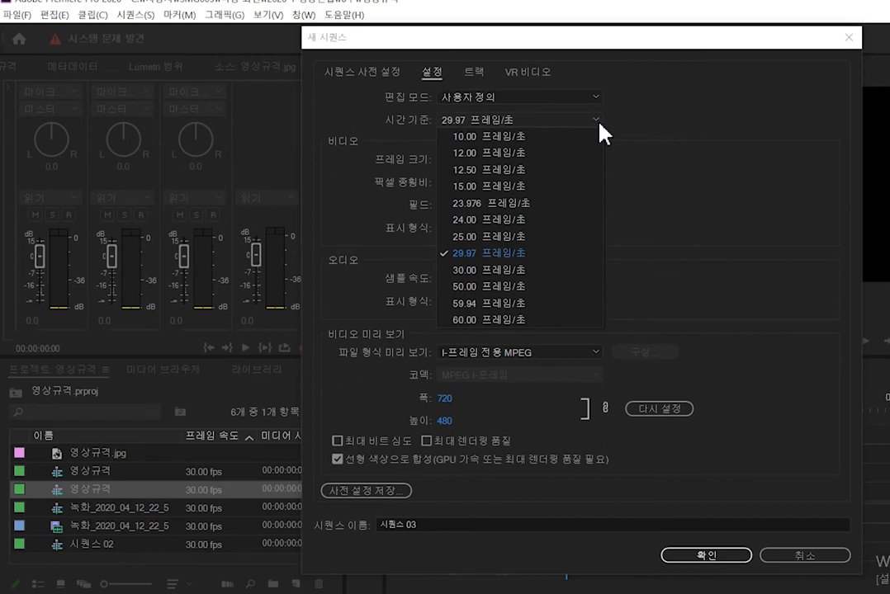
click(561, 276)
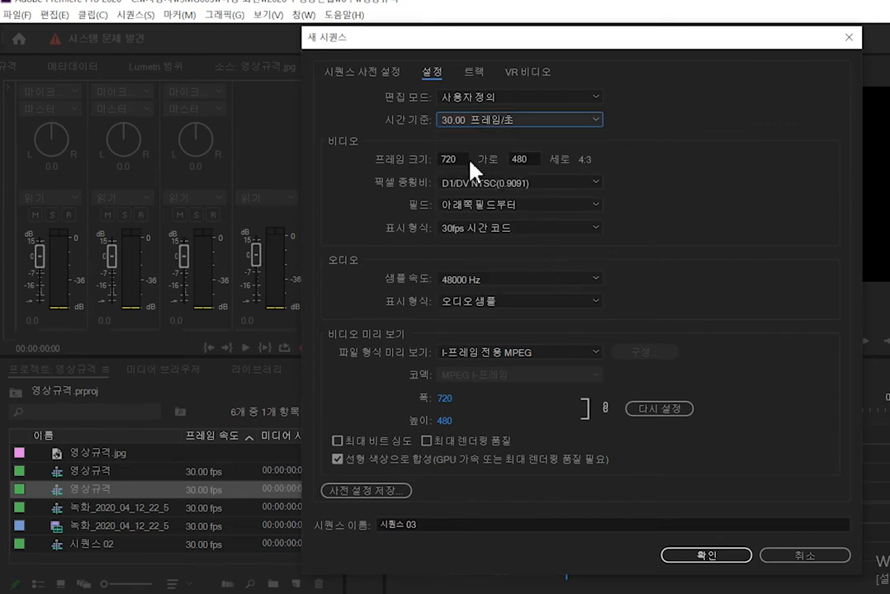
Step: Create the sequence with a 720 by 480 frame size and the D1/DV NTSC(0.9091) pixel aspect ratio
click(441, 159)
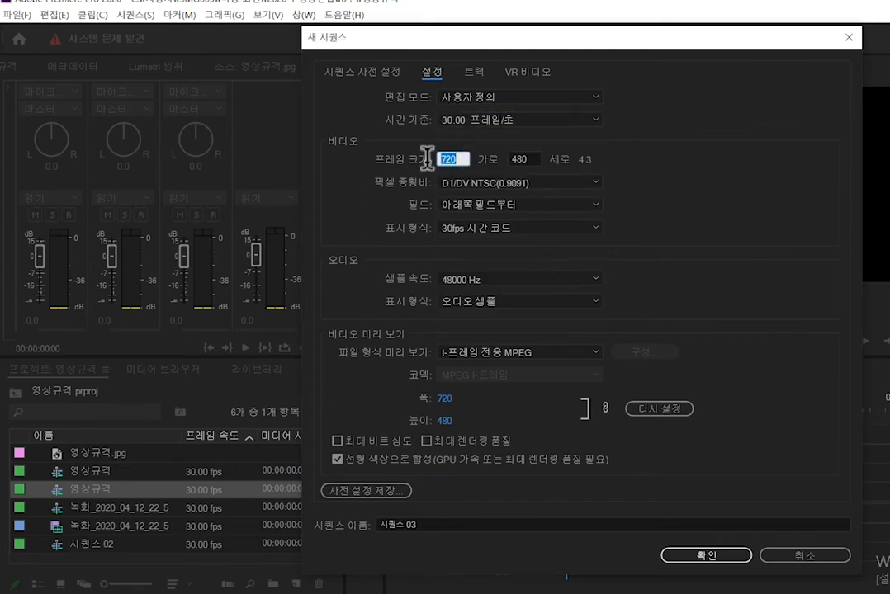
click(524, 158)
drag(532, 156, 414, 157)
click(571, 180)
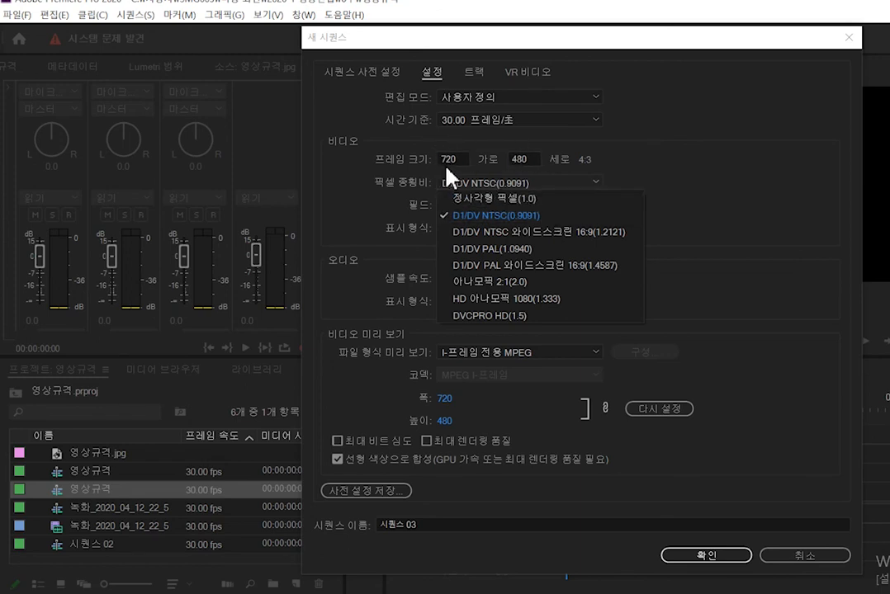
click(534, 216)
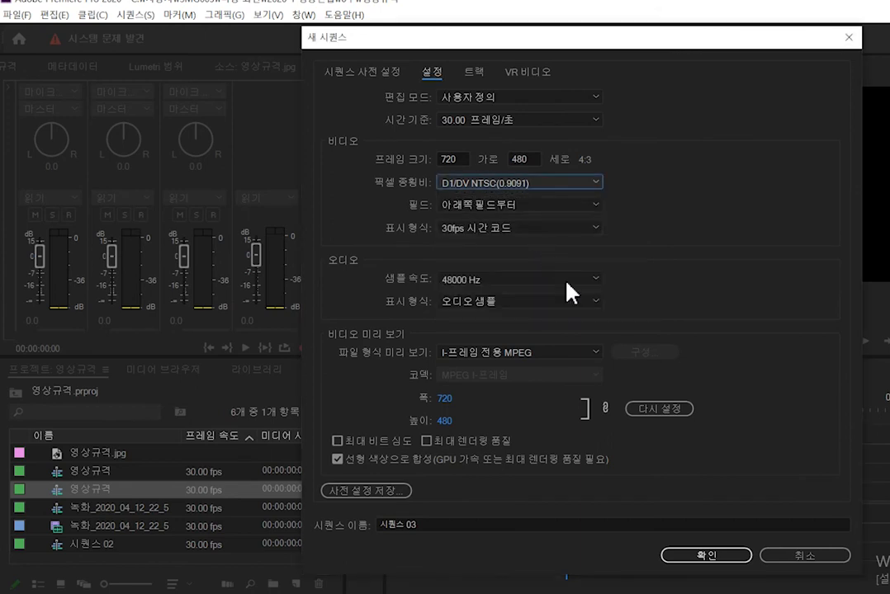
click(692, 558)
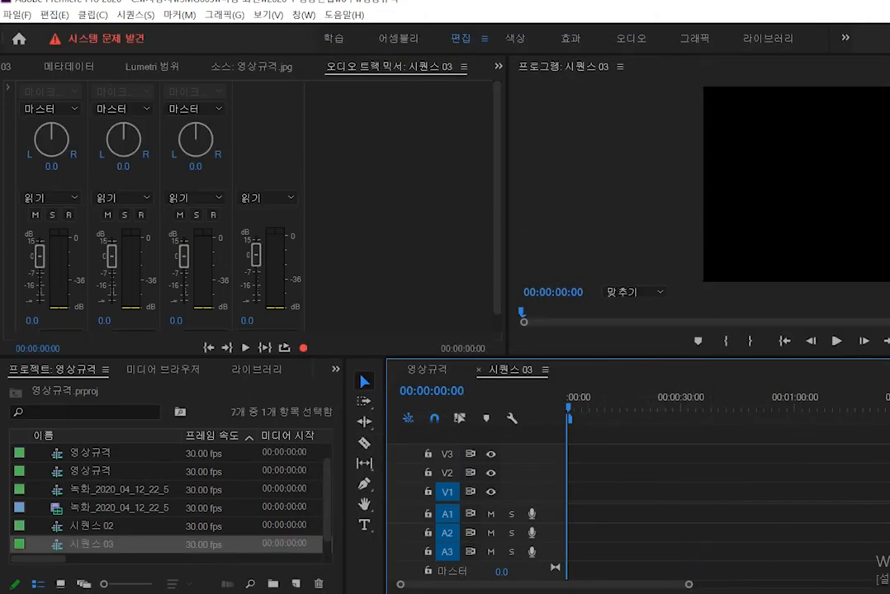
Step: Import the Expo Photoshop file as 개별 레이어 (individual layers) with all of its layers selected
scroll(190, 515, up, 1)
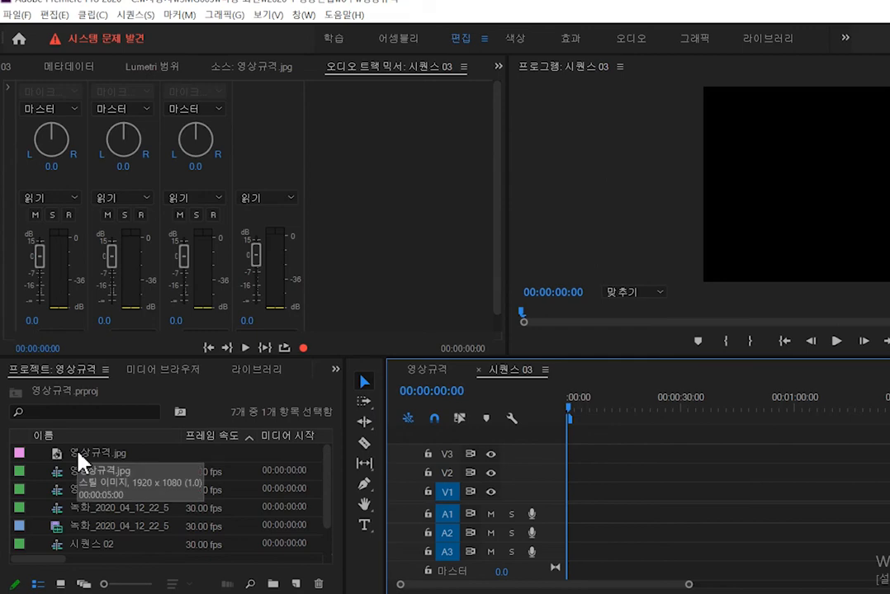
scroll(91, 516, down, 1)
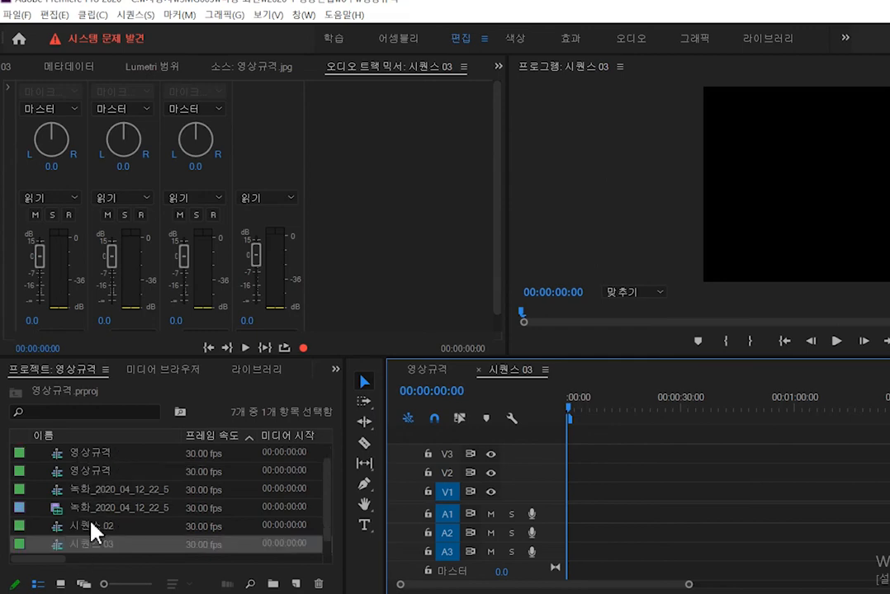
click(36, 510)
key(ctrl+i)
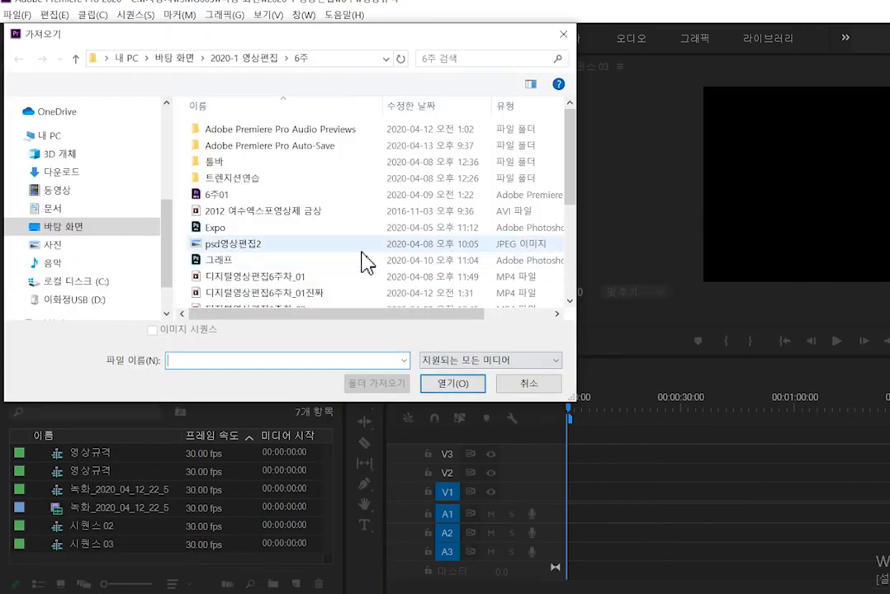
double_click(417, 259)
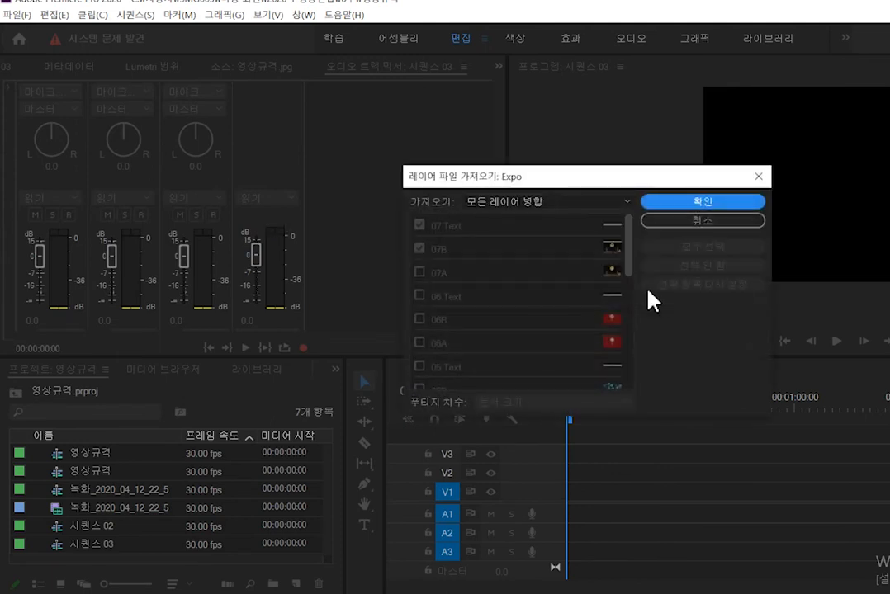
click(610, 203)
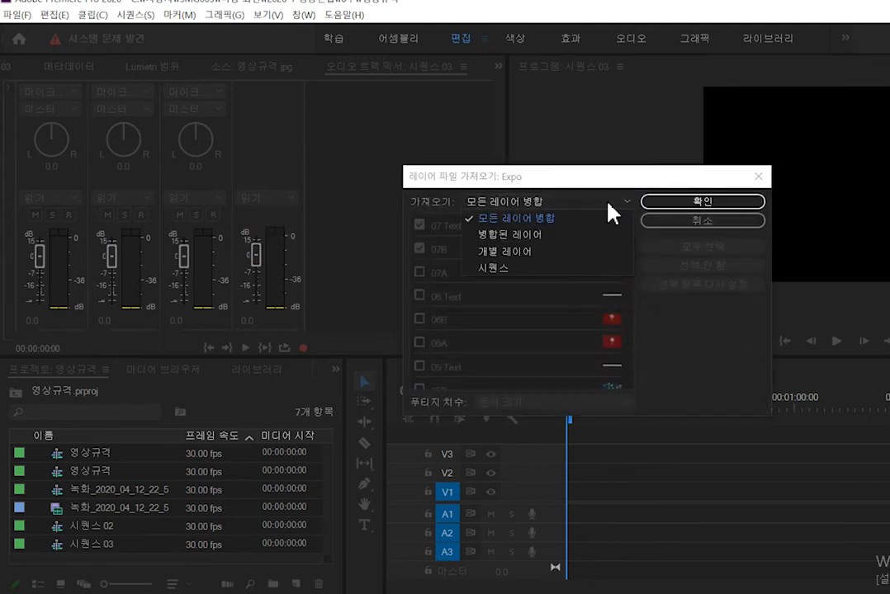
click(563, 253)
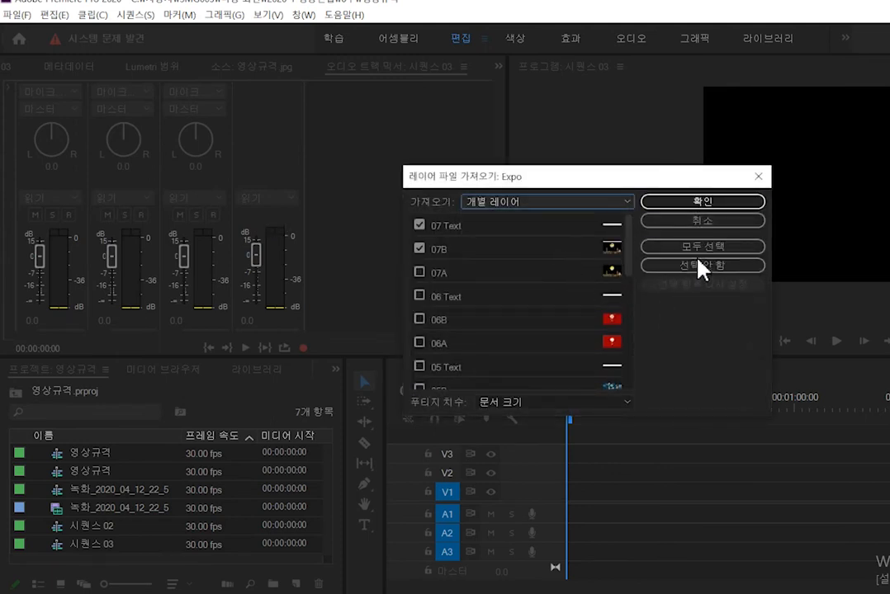
click(699, 247)
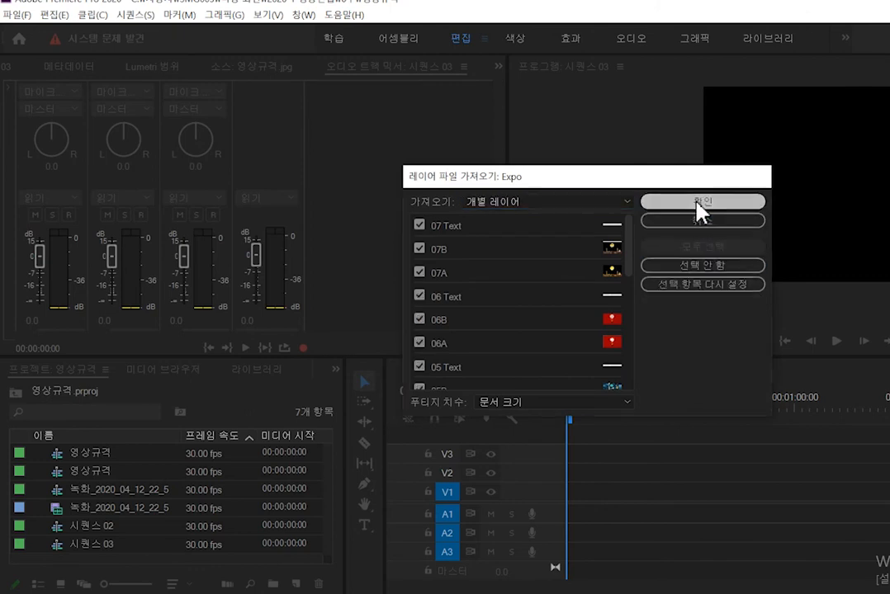
click(700, 207)
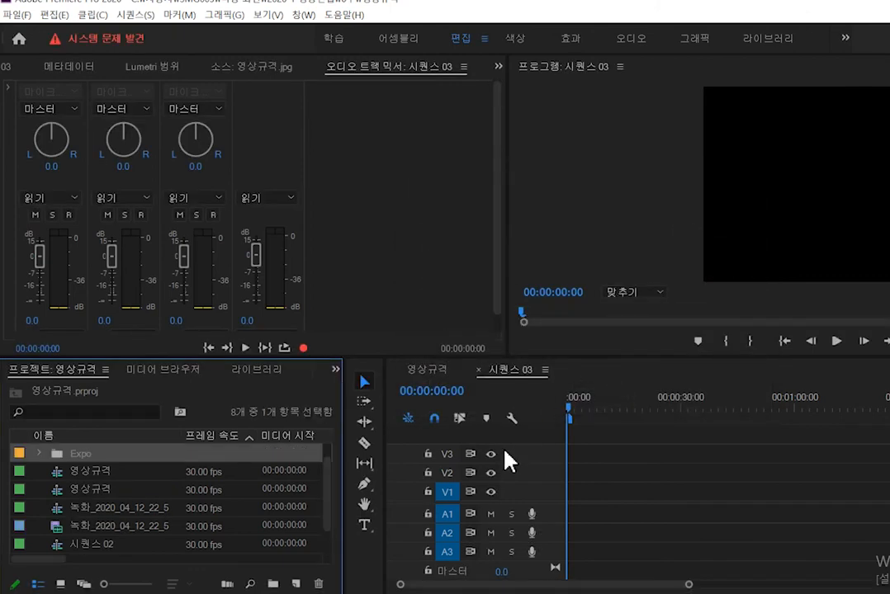
Step: Expand the imported Expo bin and select the 01A/Expo.psd layer
click(39, 454)
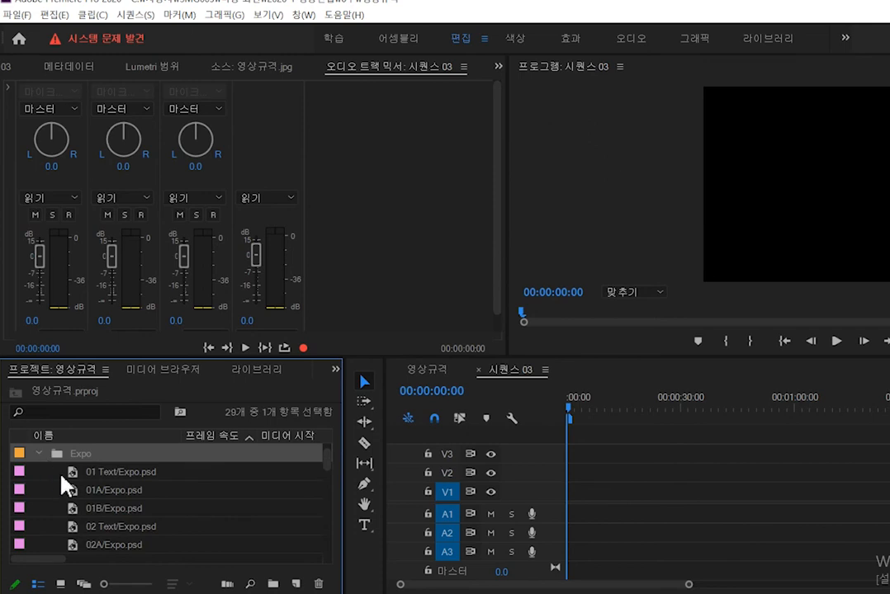
click(81, 494)
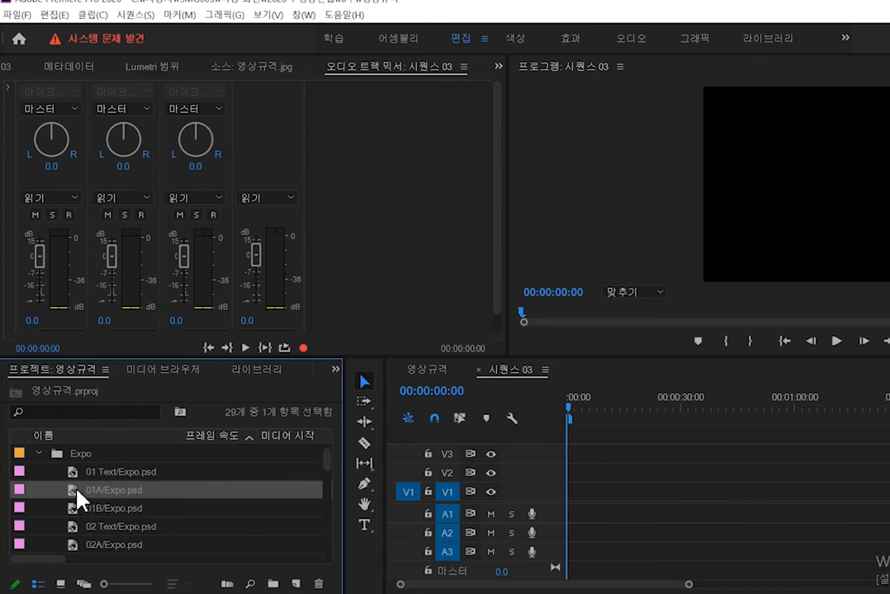
mouse_move(77, 488)
mouse_down()
mouse_move(342, 481)
mouse_move(527, 504)
mouse_move(160, 481)
mouse_move(93, 493)
mouse_up()
click(708, 485)
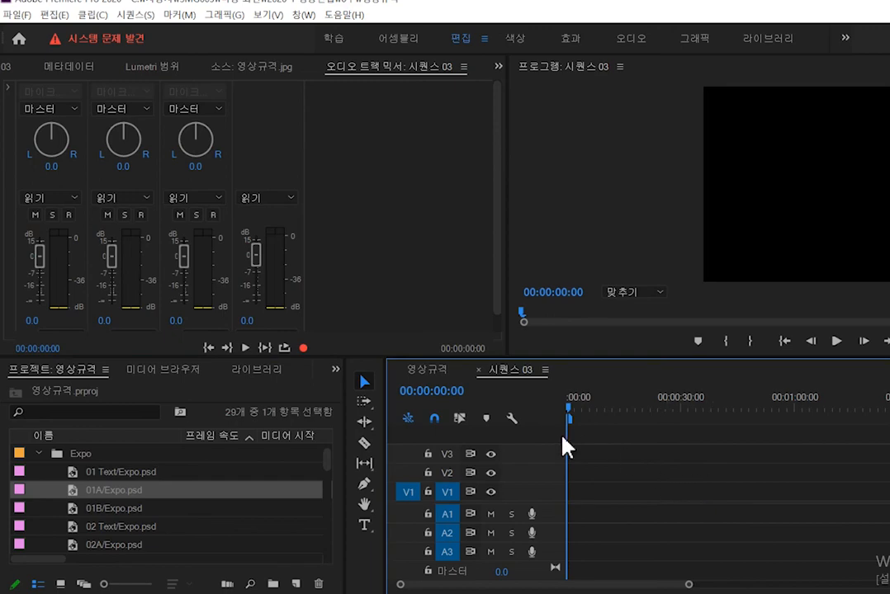
Step: Review the frame size and pixel aspect ratio in the settings of sequence 시퀀스 03
click(139, 16)
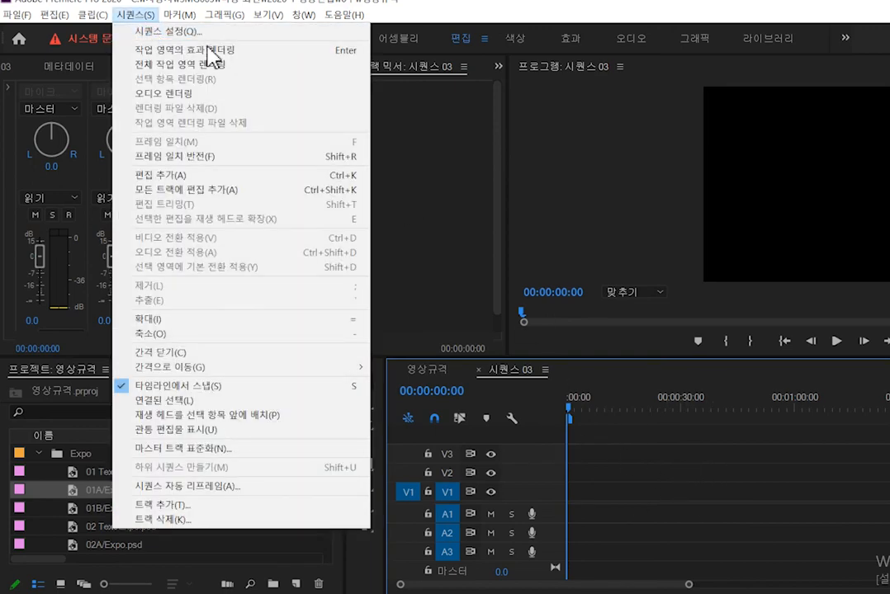
click(632, 244)
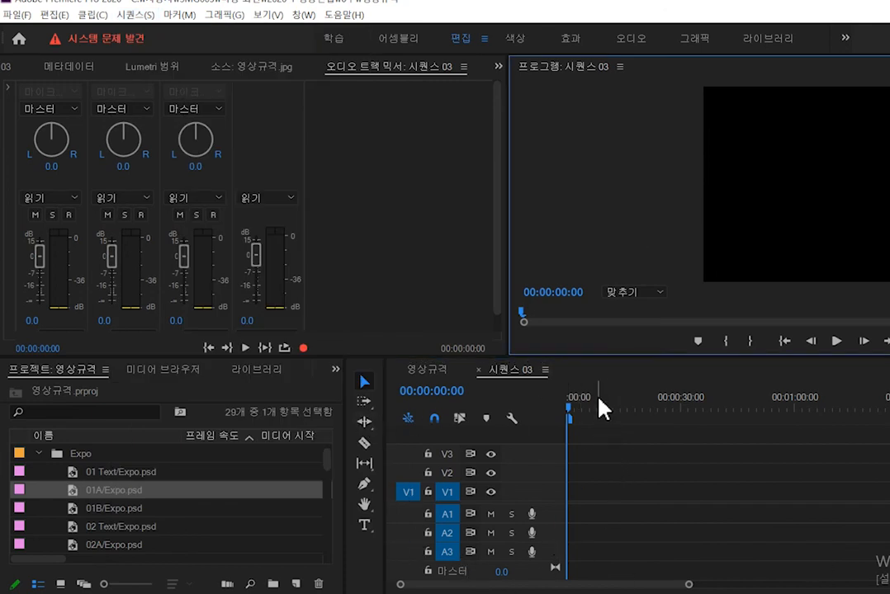
click(136, 14)
click(152, 31)
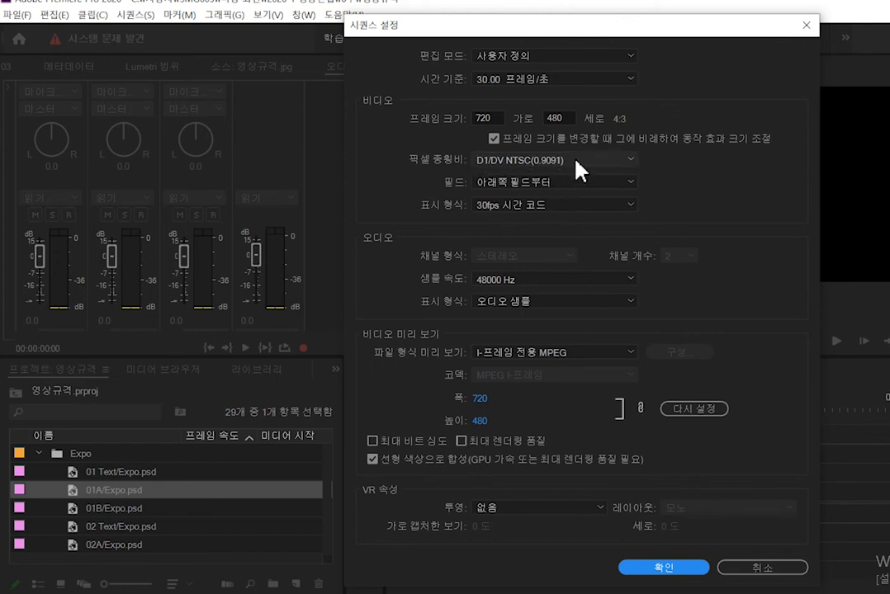
click(671, 569)
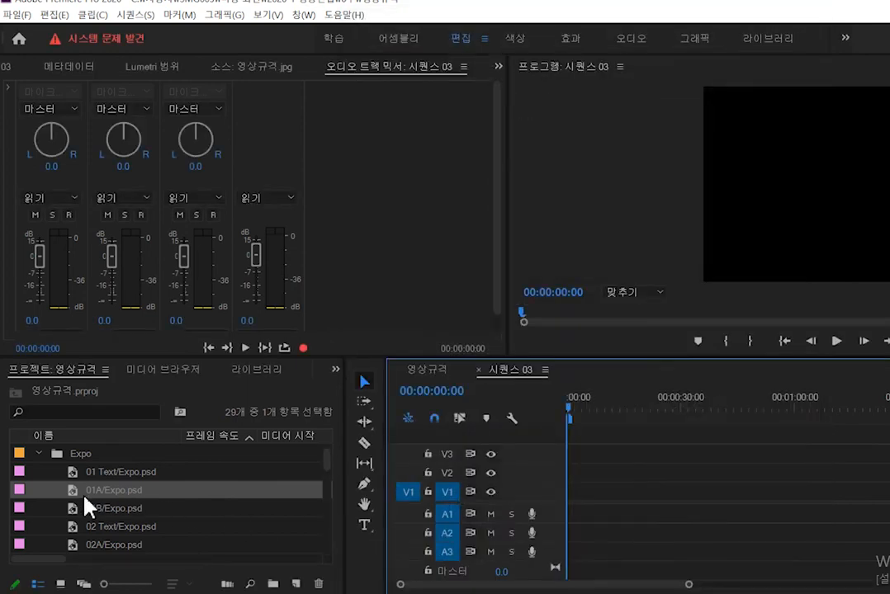
Step: Place 01A/Expo.psd at the start of video track V1 and set the Program monitor's zoom level to 50%
drag(74, 492, 113, 498)
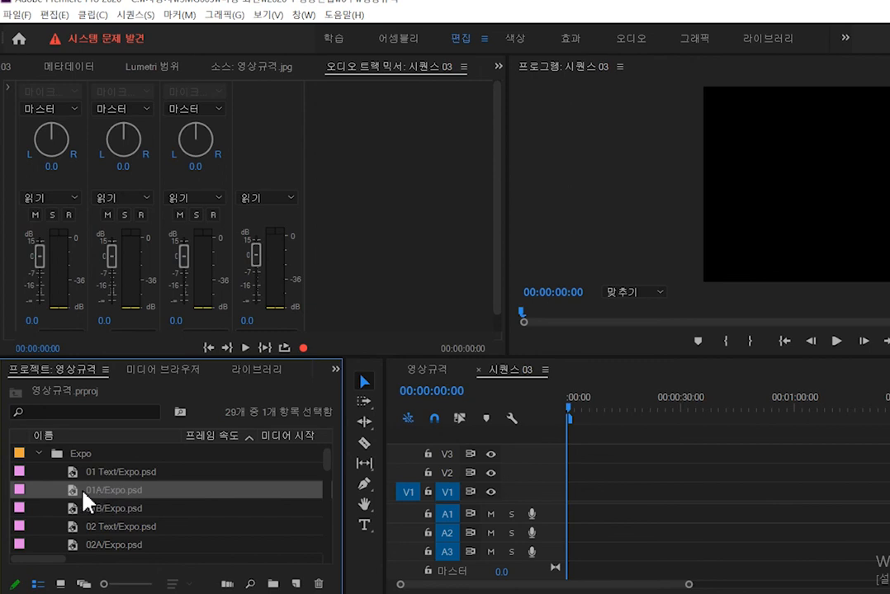
drag(80, 500, 561, 516)
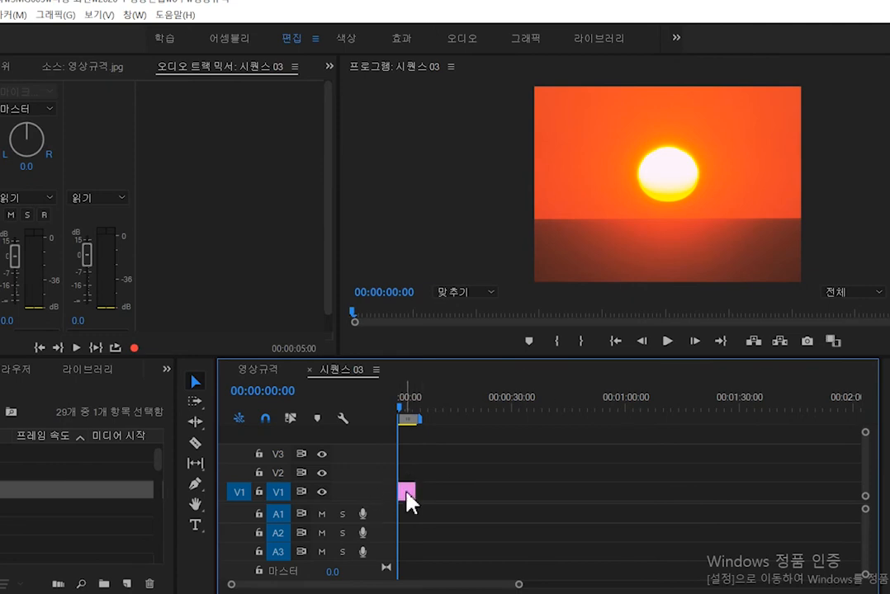
click(477, 293)
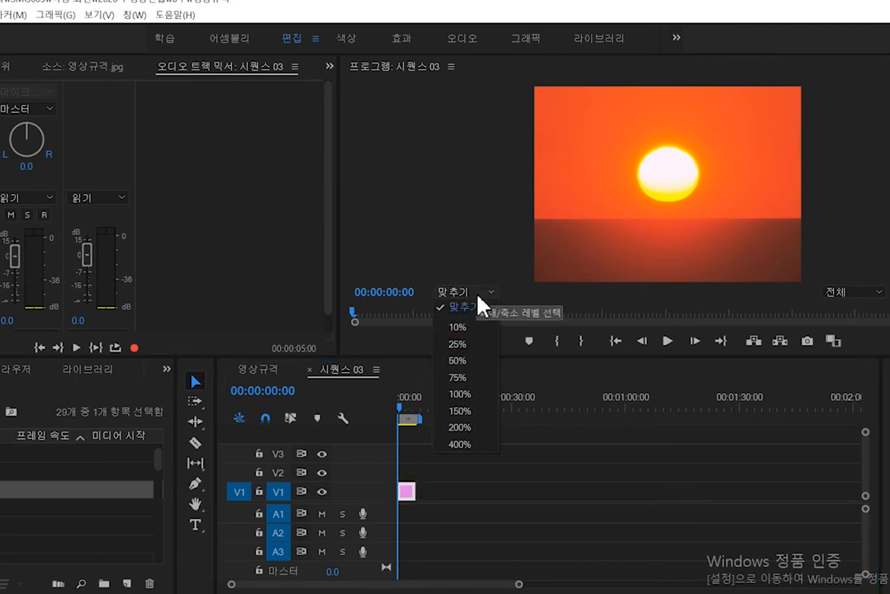
click(464, 363)
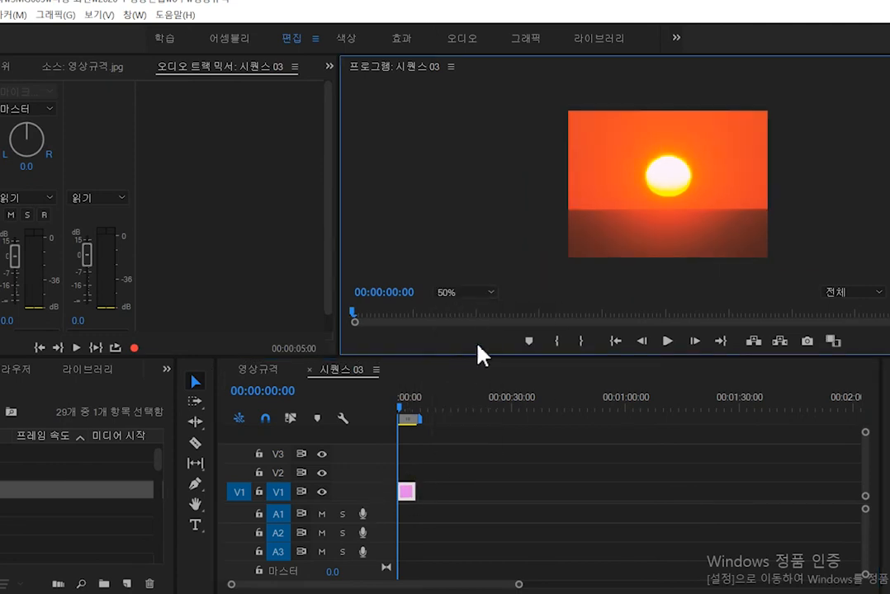
Step: Select the sunset image in the Program monitor to examine its bounds against the frame, and check the sequence's pixel aspect ratio setting
click(621, 222)
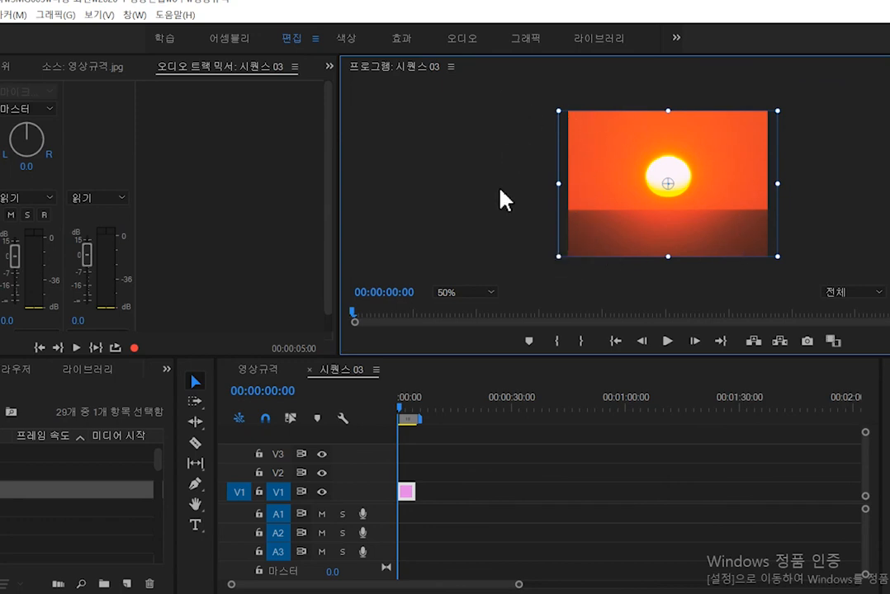
drag(670, 227, 669, 228)
click(0, 14)
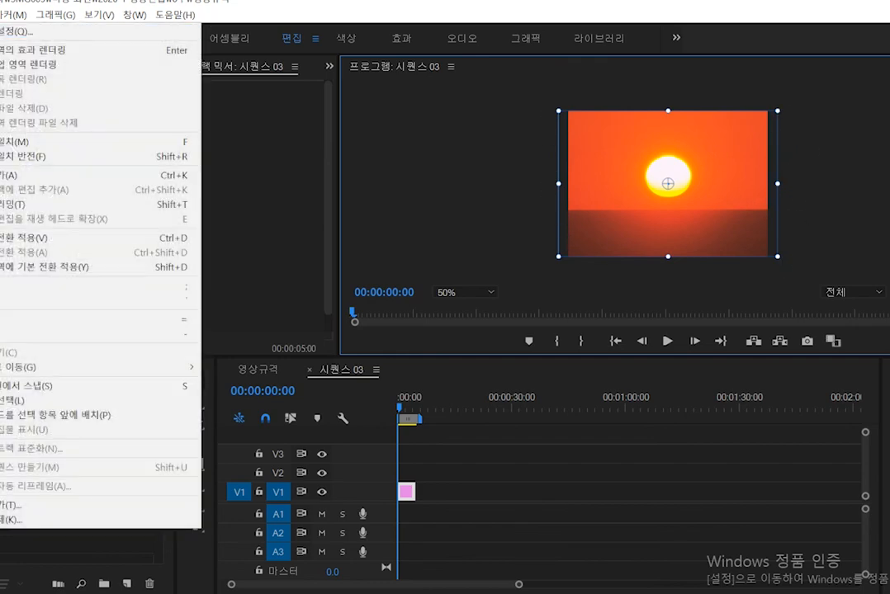
click(17, 30)
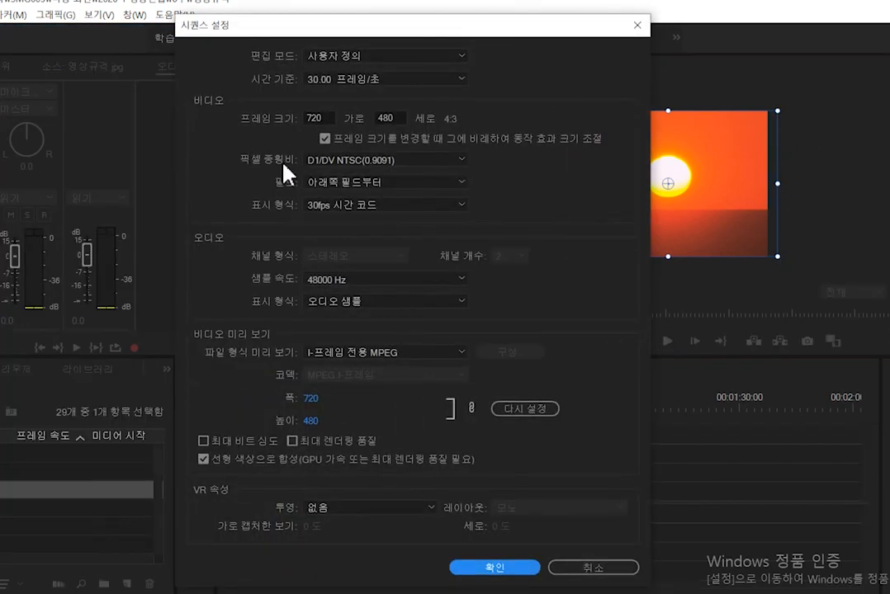
click(495, 568)
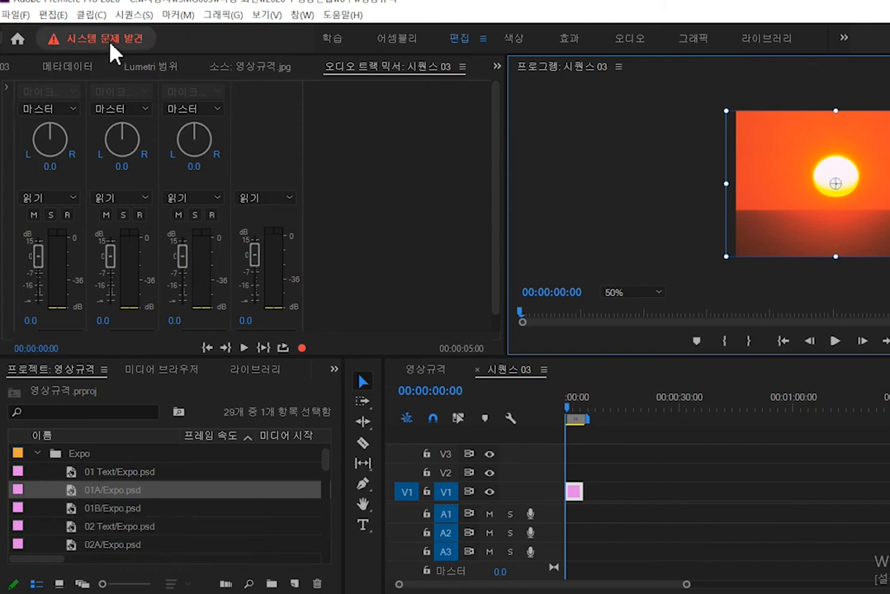
Step: Change the sequence's pixel aspect ratio to 정사각형 픽셀(1.0) (square pixels)
click(135, 15)
click(148, 29)
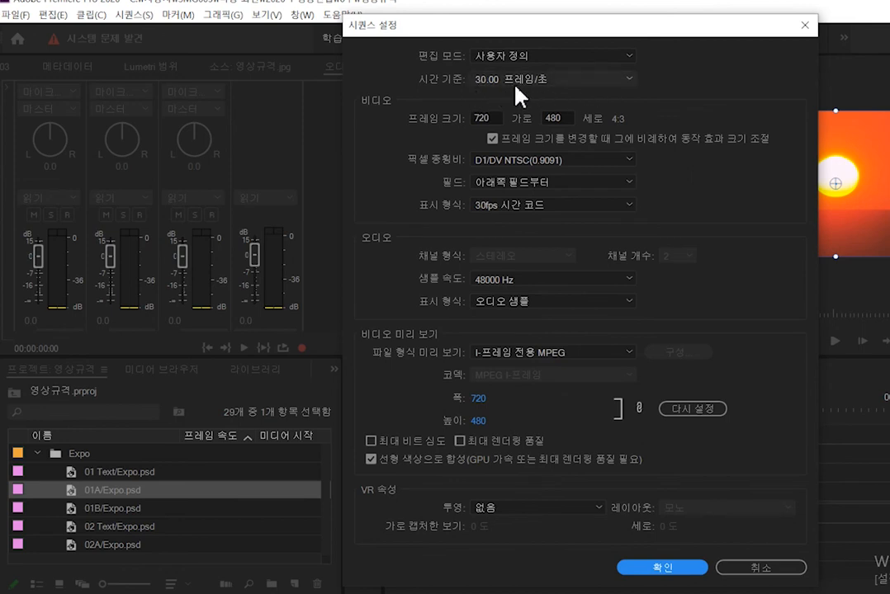
click(543, 162)
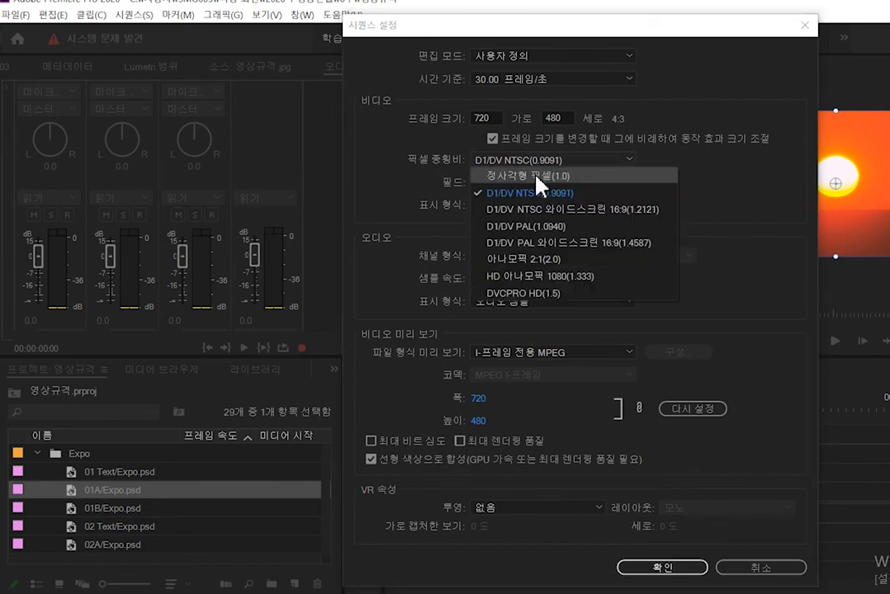
click(536, 175)
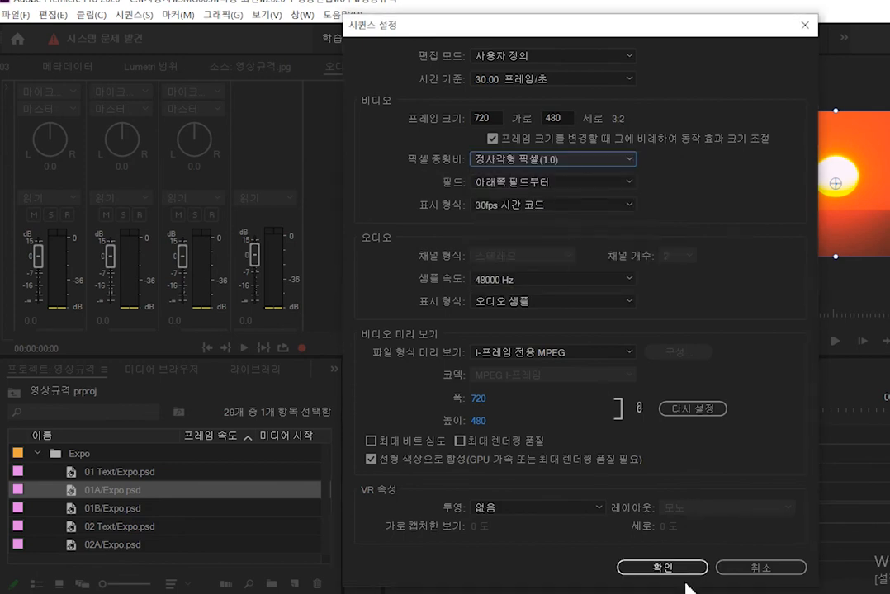
click(663, 568)
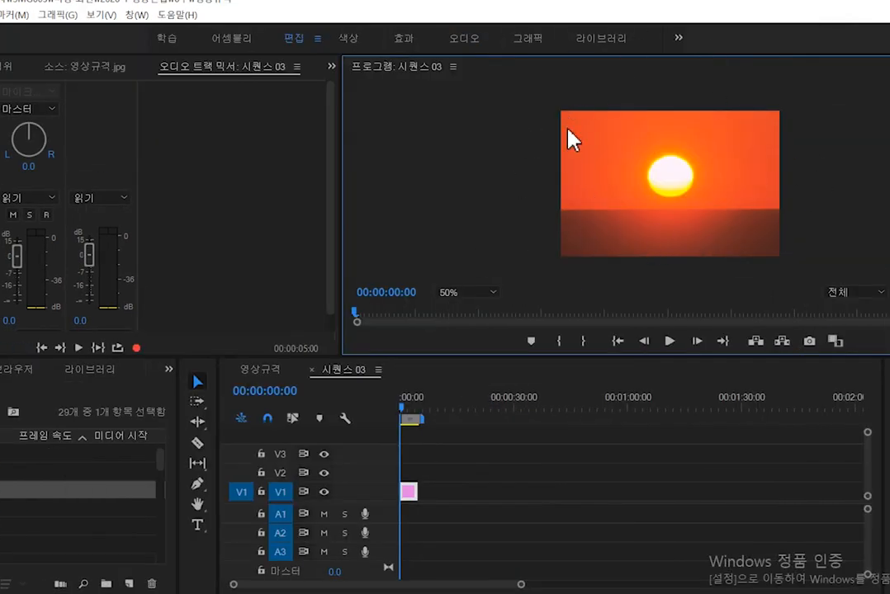
Step: Recheck the sequence settings, and select the sunset clip in the Program monitor to compare its bounds with the frame edges
click(0, 15)
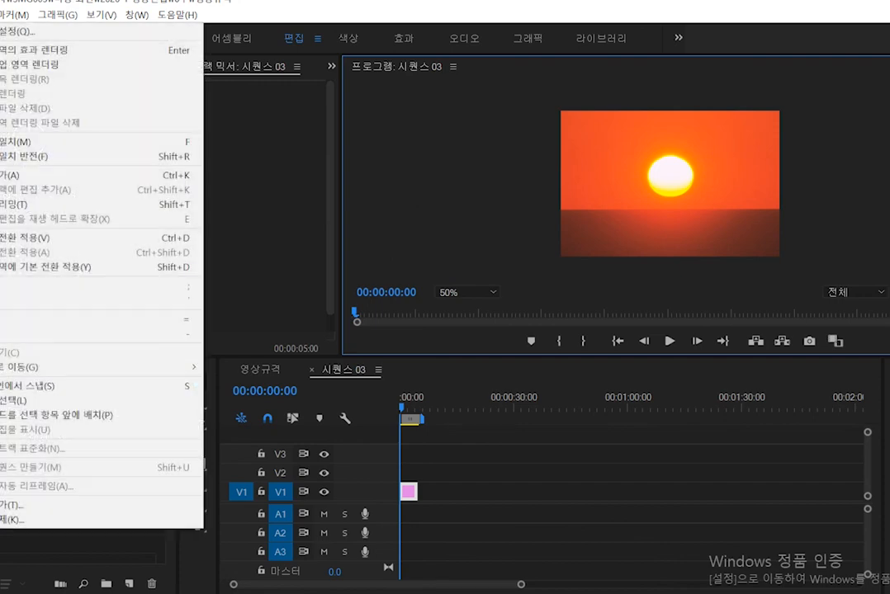
click(17, 31)
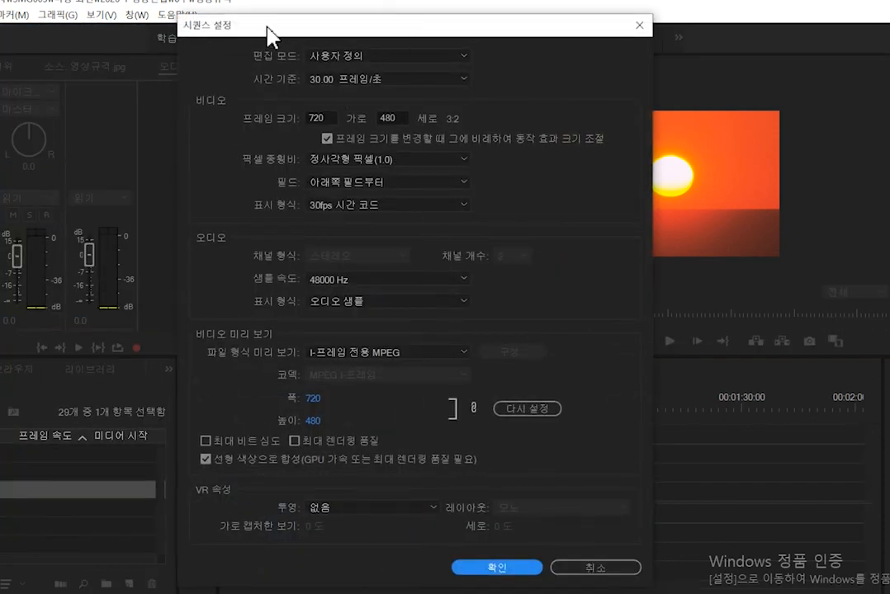
click(597, 569)
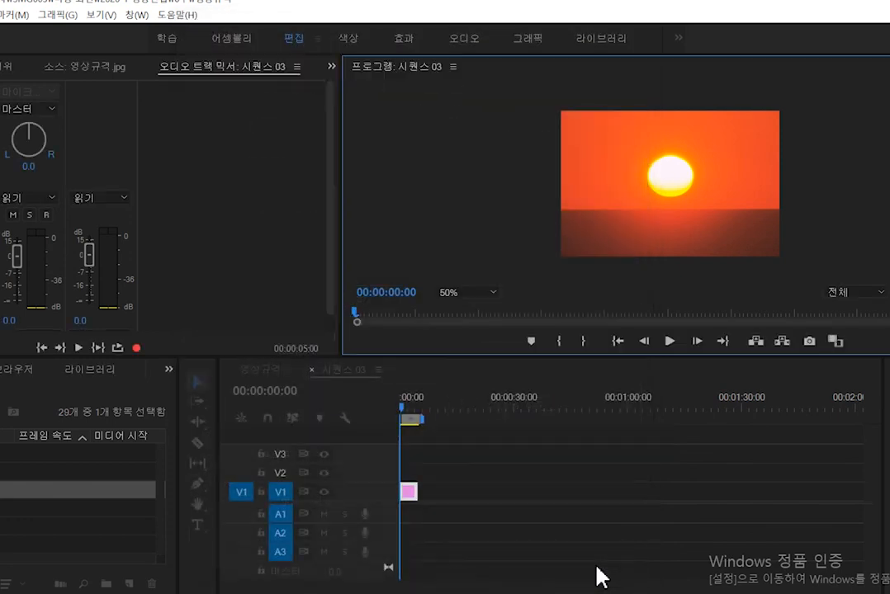
click(410, 497)
click(641, 213)
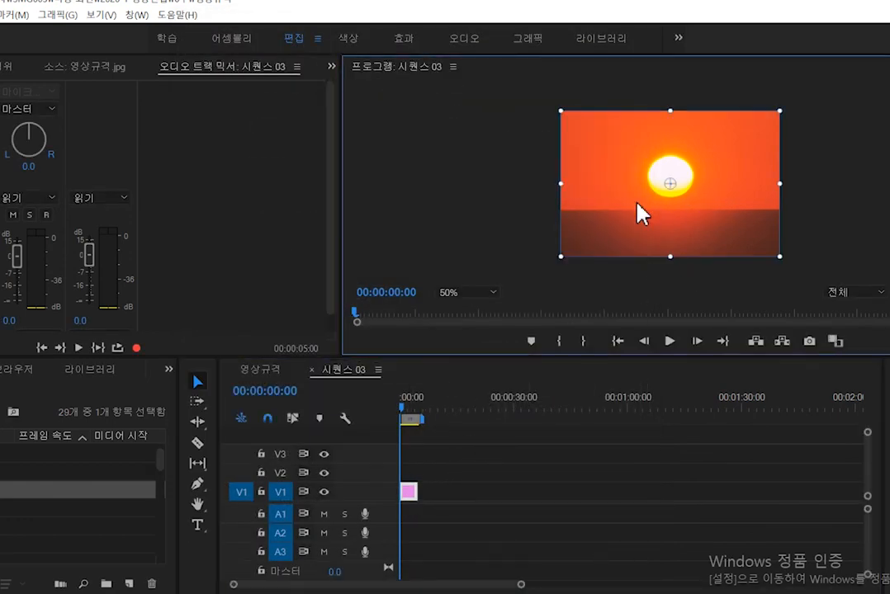